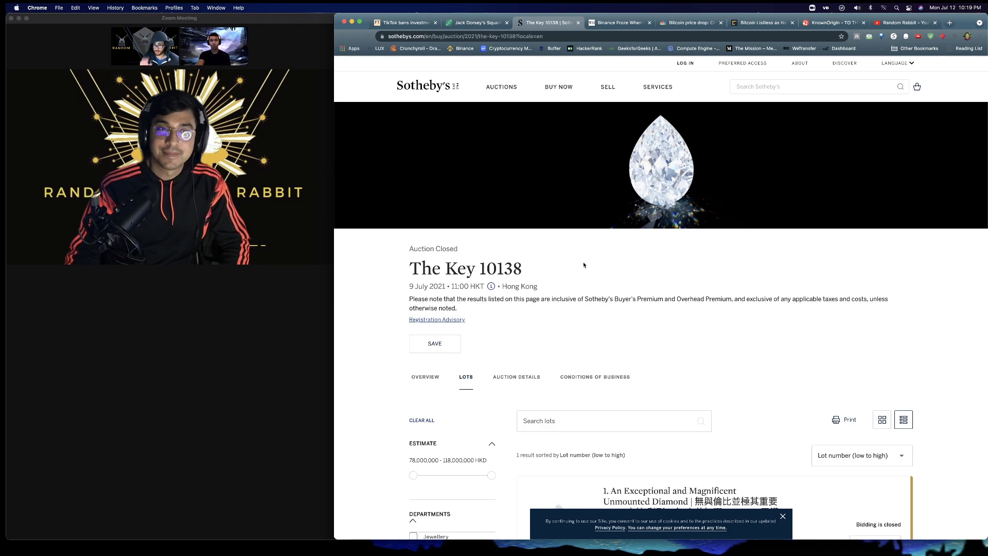
pyautogui.scroll(-2, 584, 264)
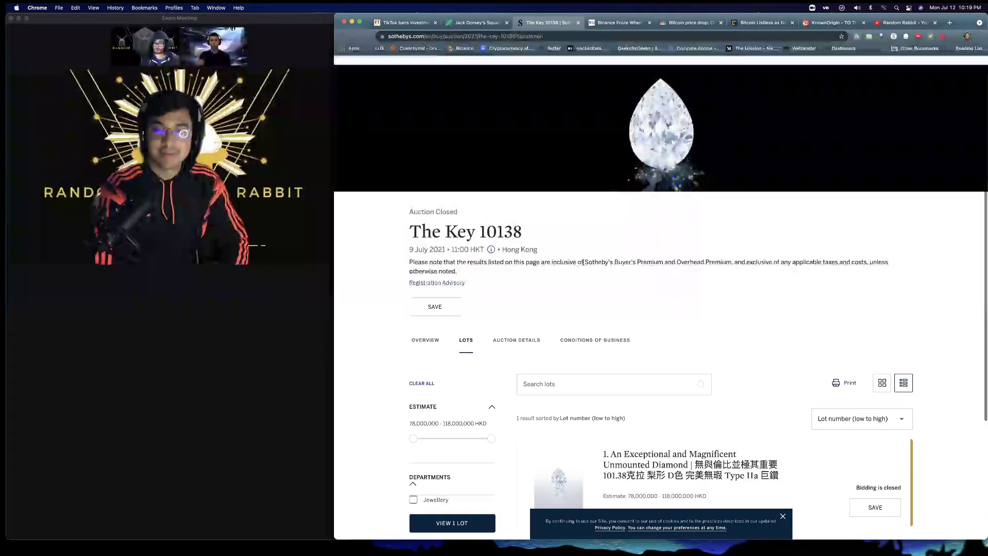
pyautogui.scroll(2, 751, 312)
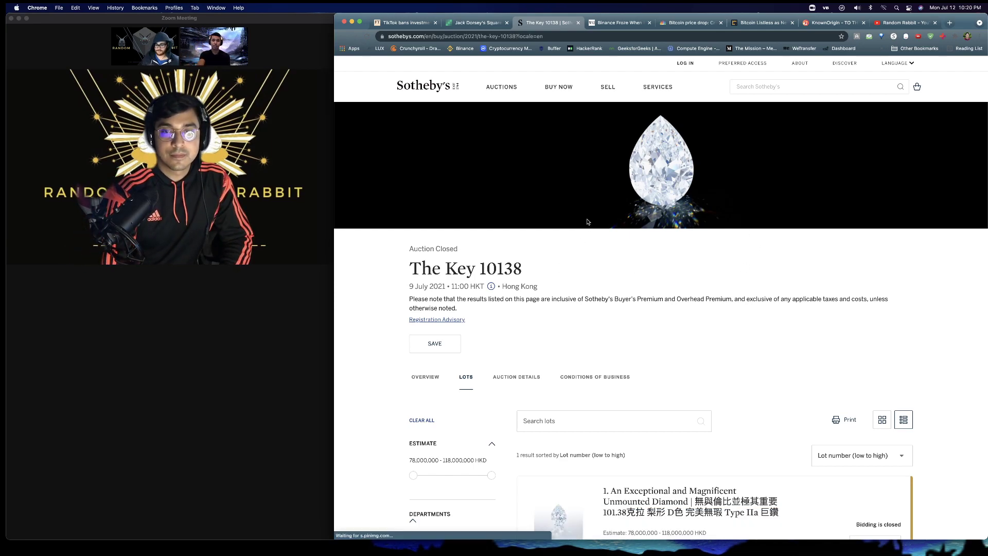
pyautogui.keyDown('ctrl'); pyautogui.scroll(3, 597, 262); pyautogui.keyUp('ctrl')
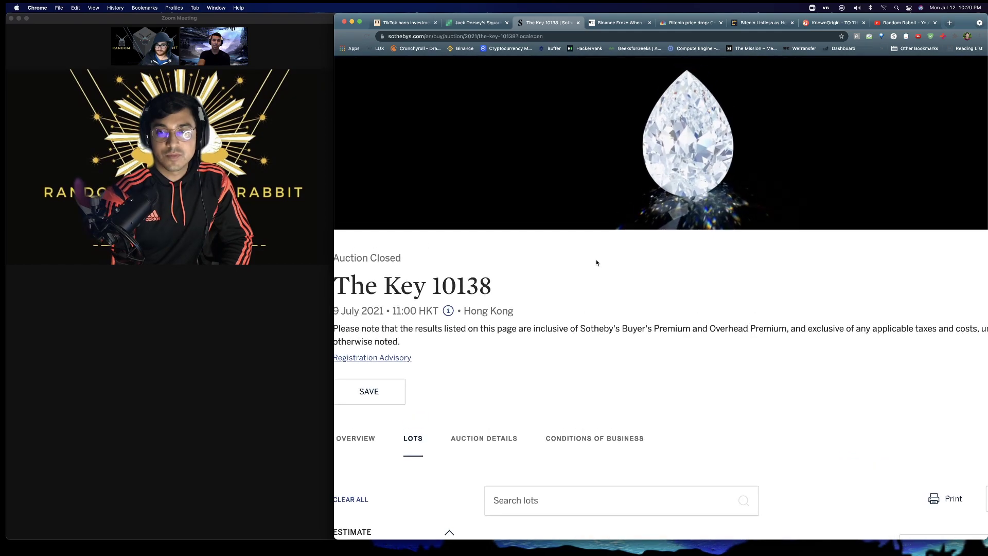
pyautogui.scroll(3, 597, 262)
pyautogui.scroll(1, 597, 263)
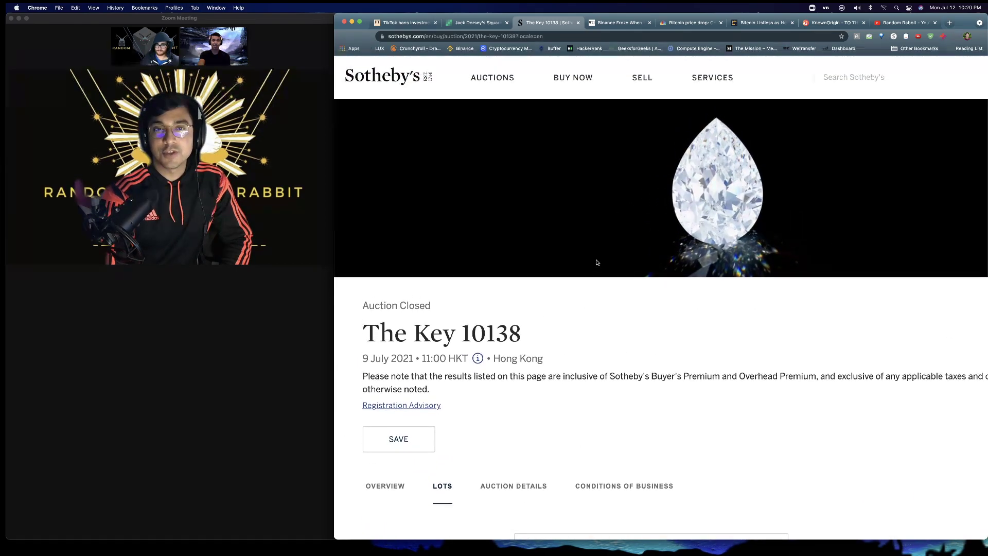